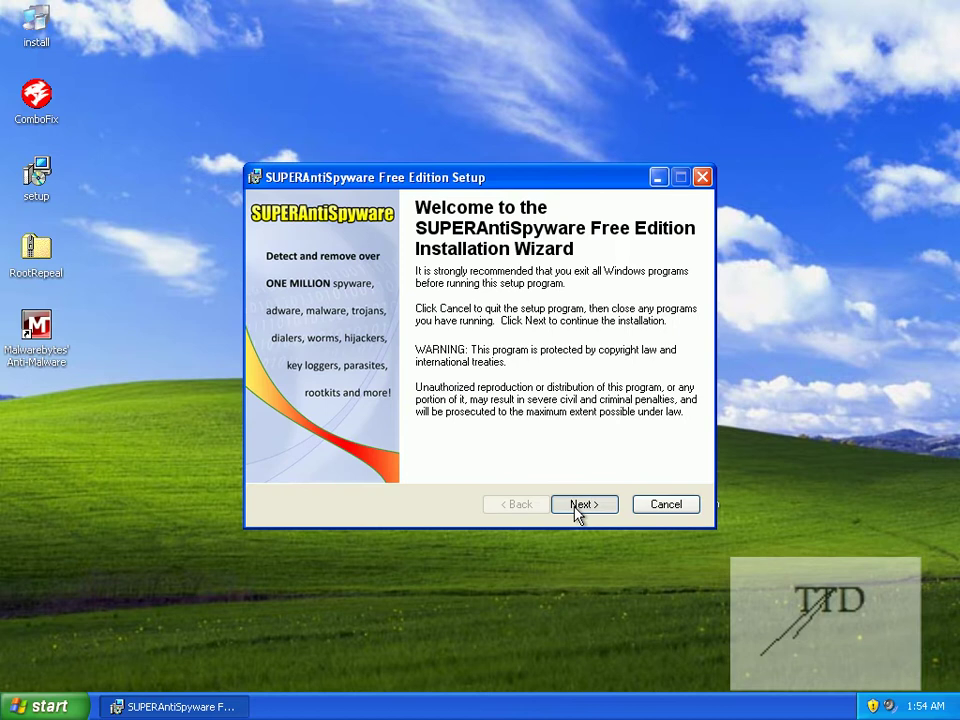
Accept the license agreement and install SUPERAntiSpyware Free Edition with the default options.
{"action": "left_click", "coordinate": [462, 452]}
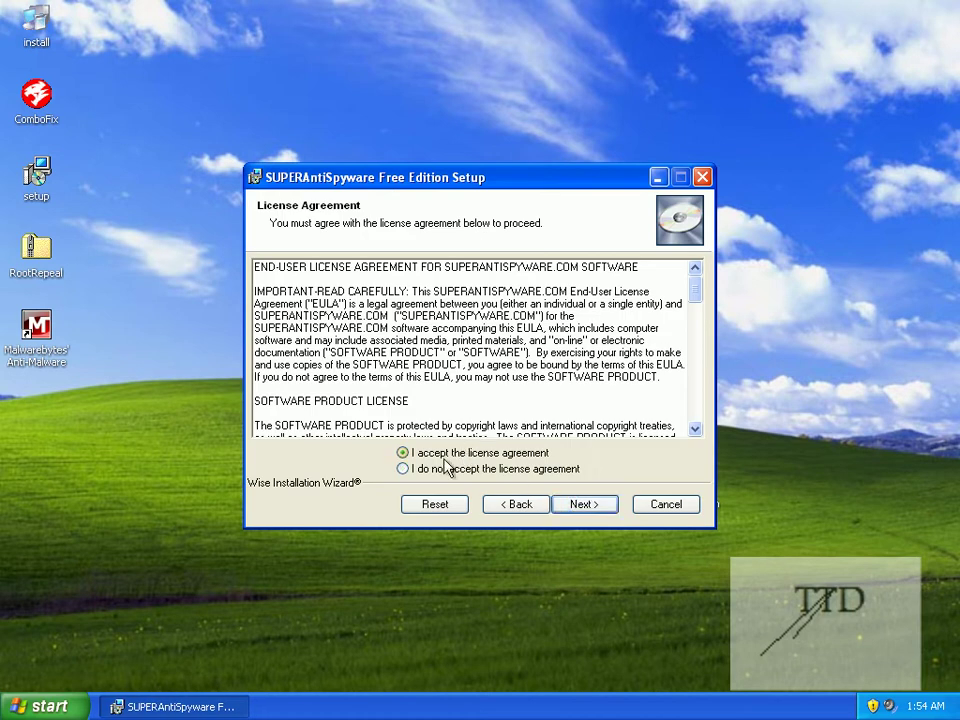
{"action": "left_click", "coordinate": [583, 505]}
{"action": "left_click", "coordinate": [585, 508]}
{"action": "left_click", "coordinate": [584, 506]}
{"action": "left_click", "coordinate": [584, 506]}
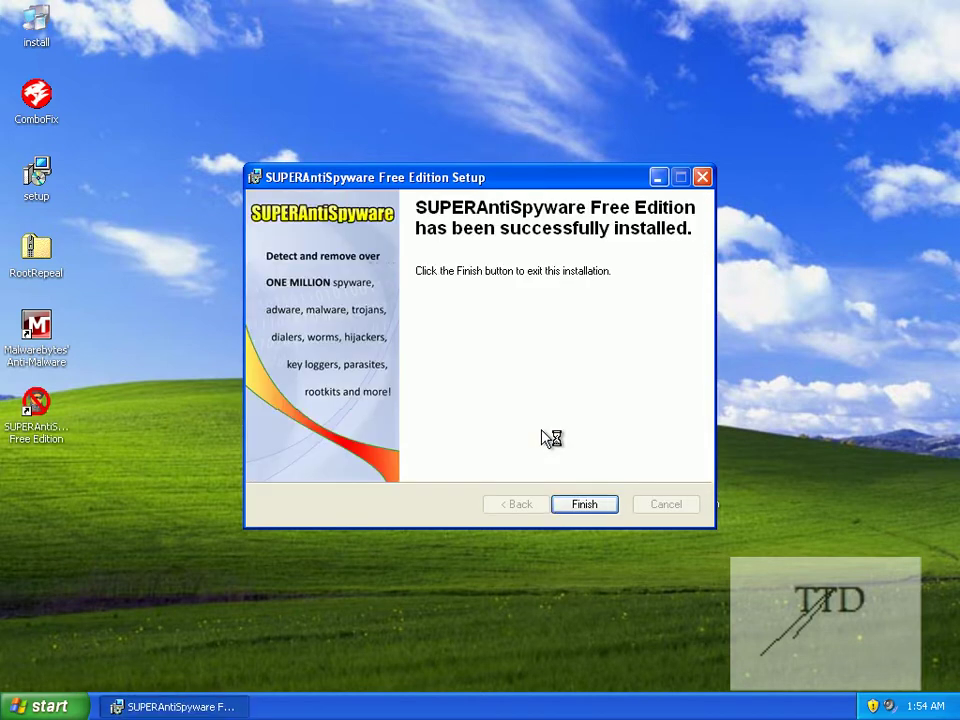
{"action": "left_click", "coordinate": [594, 506]}
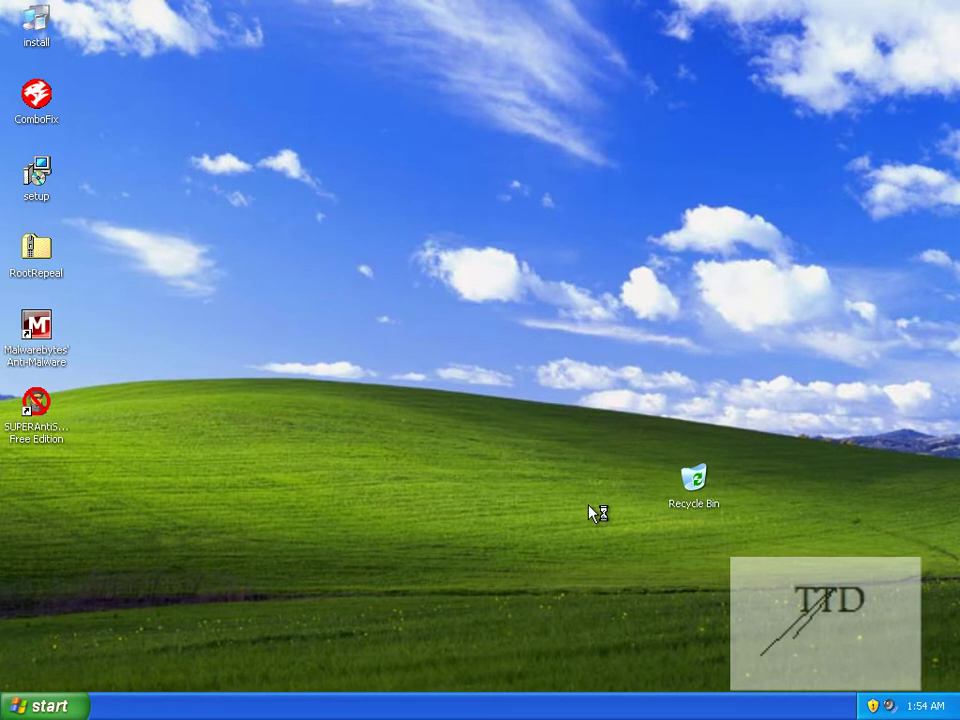
Fetch the recommended rules and definition updates and complete the initial setup wizard with automatic update checking enabled.
{"action": "left_click", "coordinate": [590, 407]}
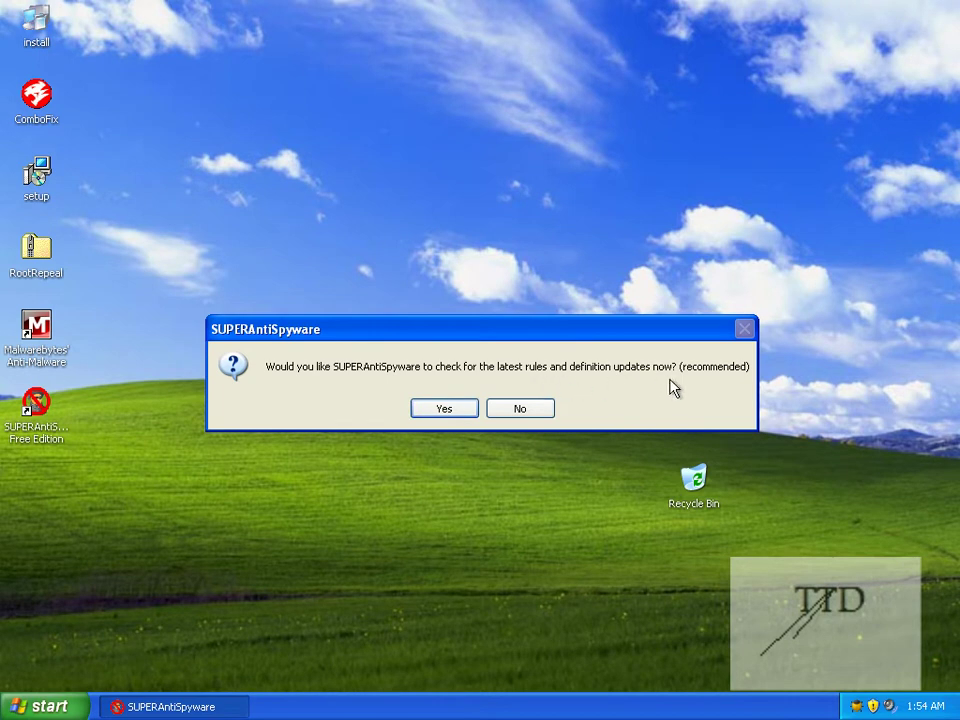
{"action": "left_click", "coordinate": [446, 408]}
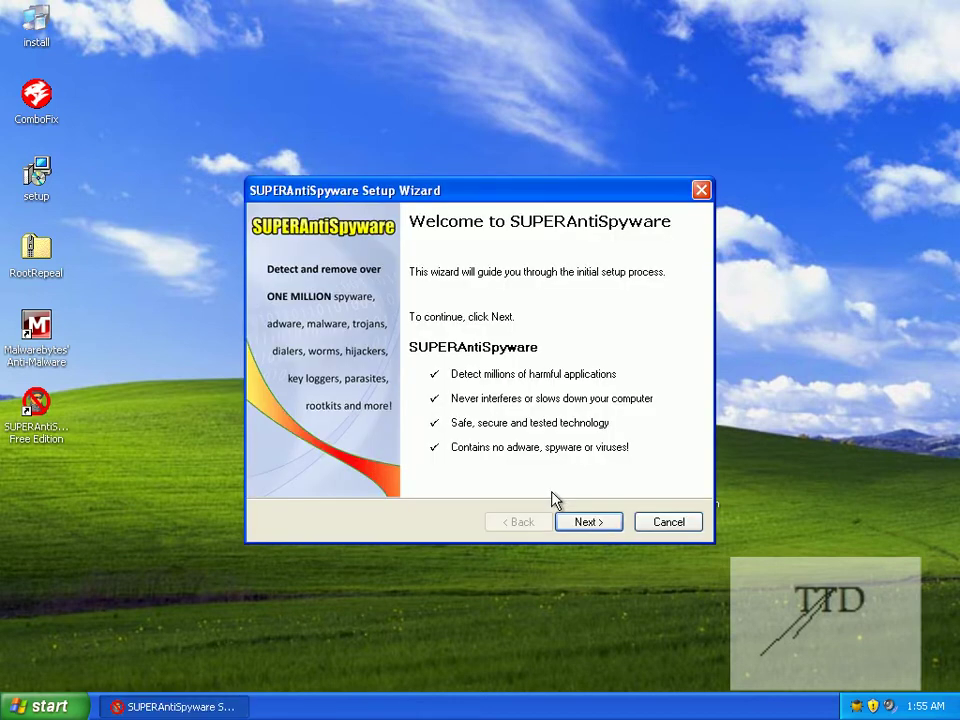
{"action": "left_click", "coordinate": [588, 522]}
{"action": "left_click", "coordinate": [588, 522]}
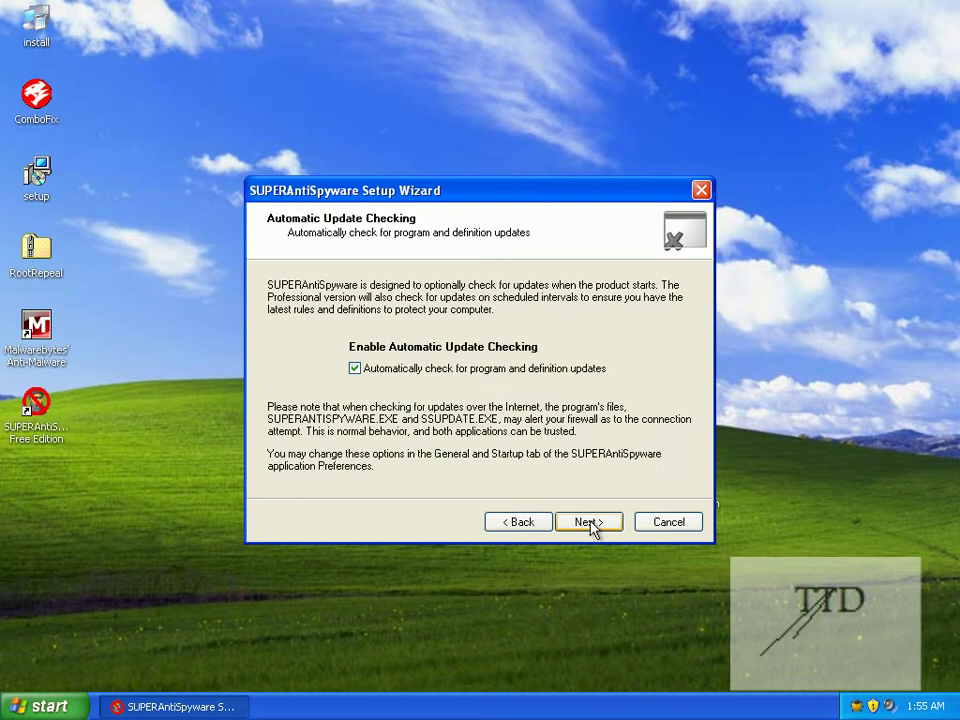
{"action": "left_click", "coordinate": [589, 523]}
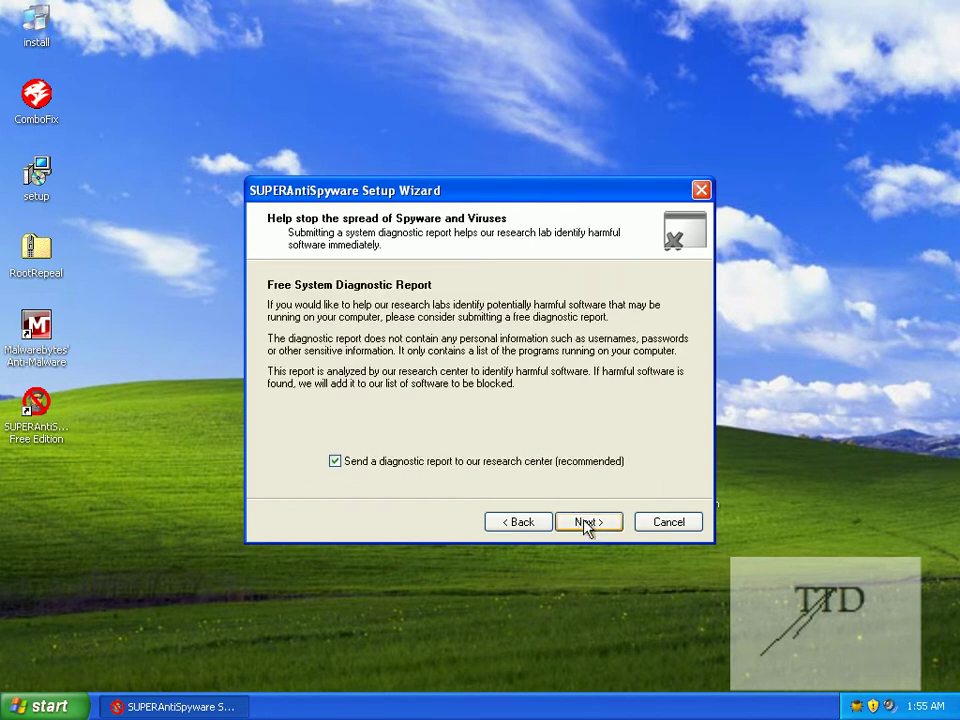
{"action": "left_click", "coordinate": [591, 530]}
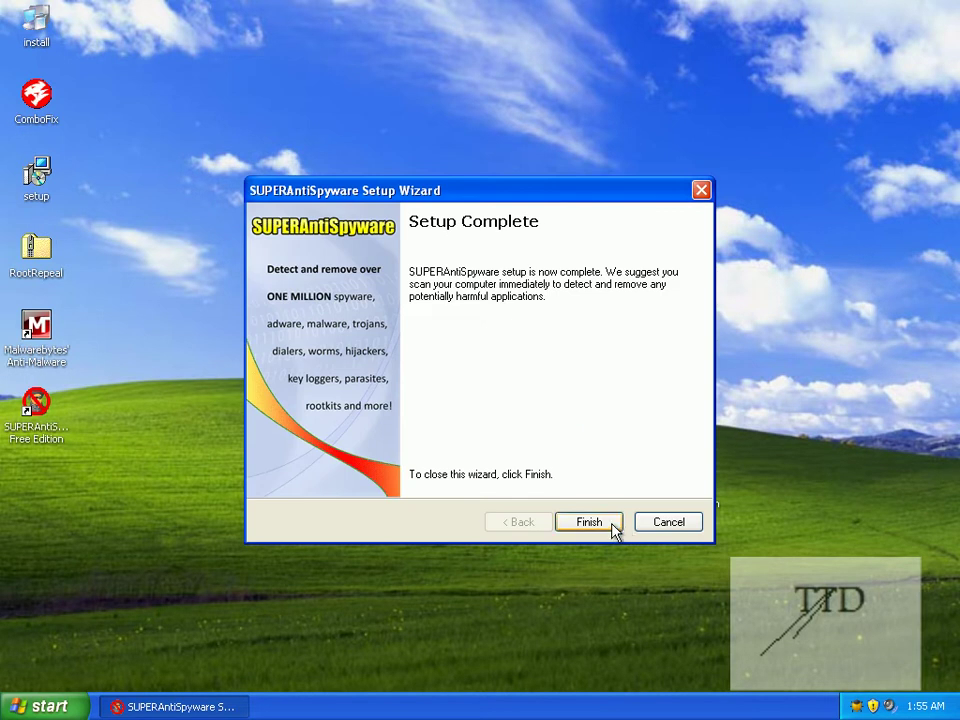
{"action": "left_click", "coordinate": [614, 530]}
{"action": "left_click", "coordinate": [338, 468]}
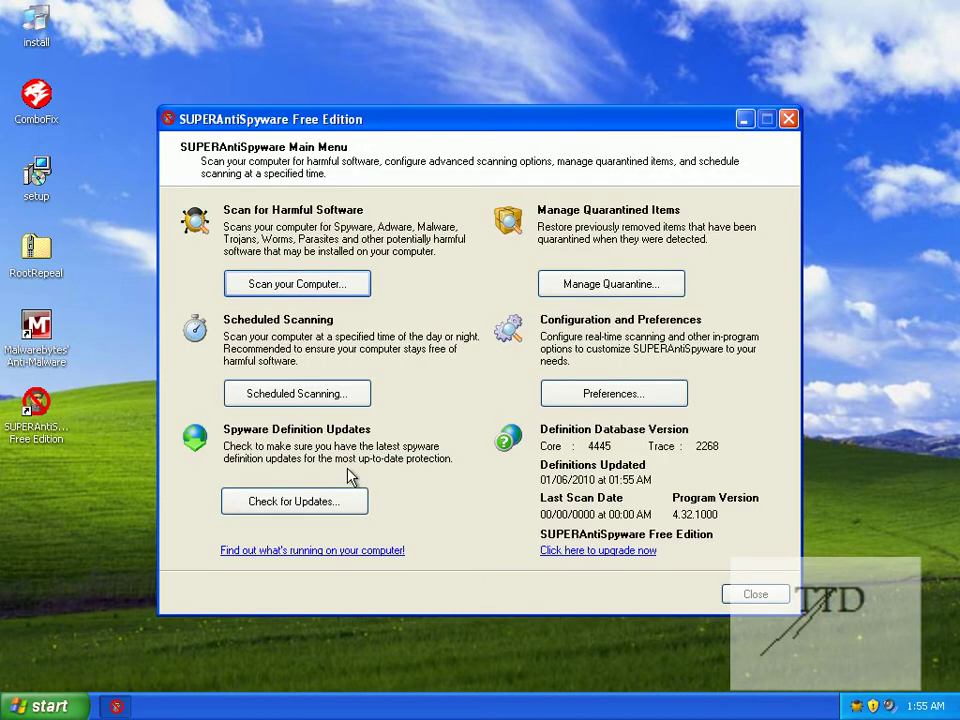
Check for spyware definition updates and start a complete scan of the C:\ fixed drive.
{"action": "left_click", "coordinate": [282, 507]}
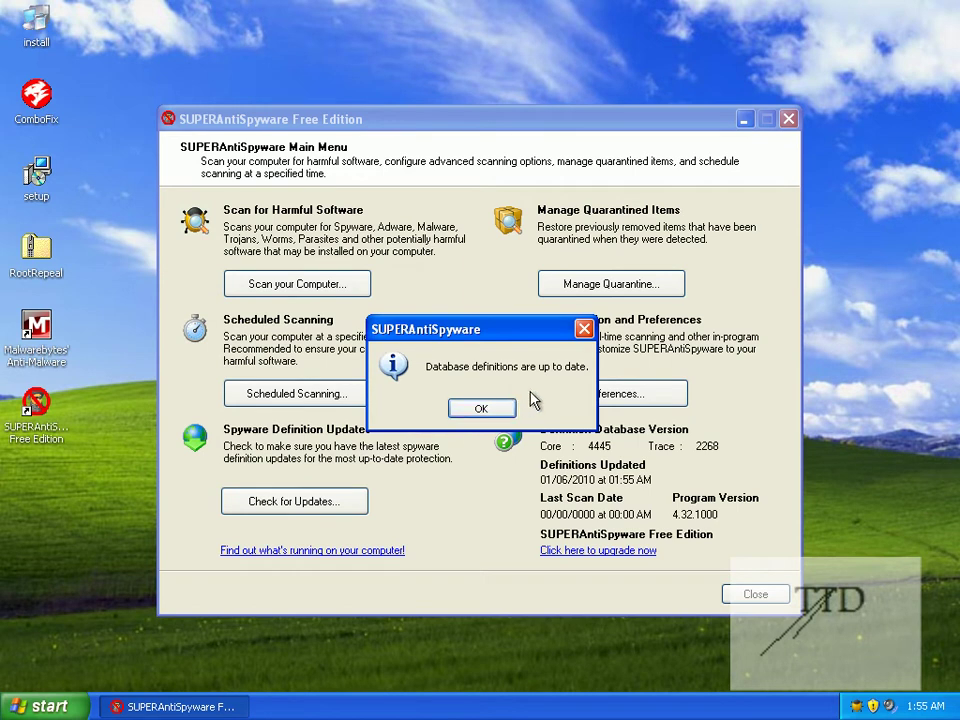
{"action": "left_click", "coordinate": [503, 409]}
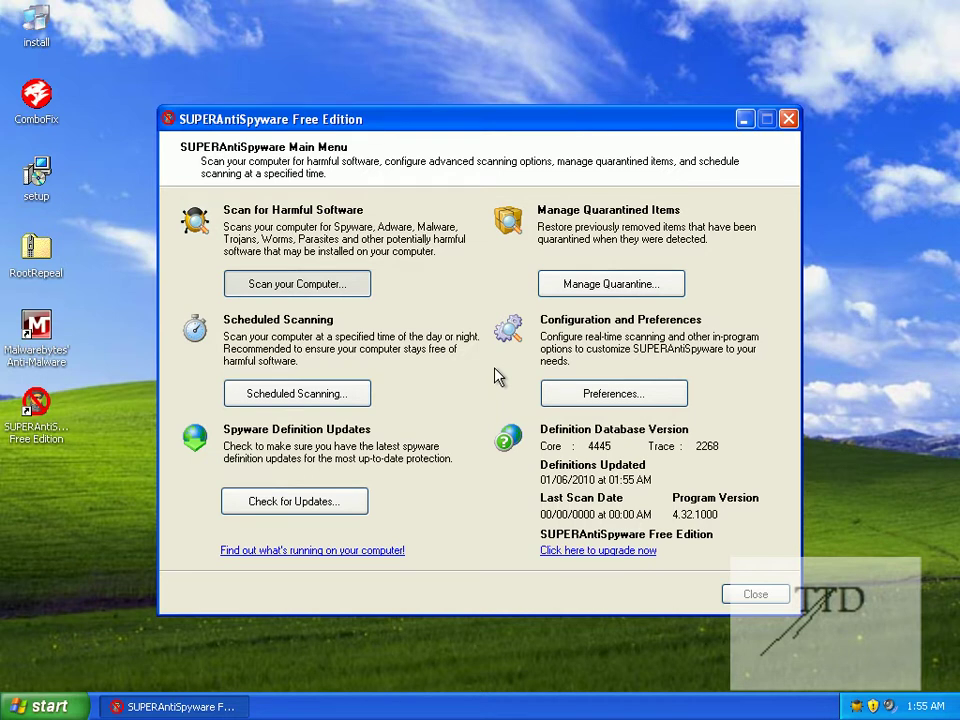
{"action": "key", "text": "Return"}
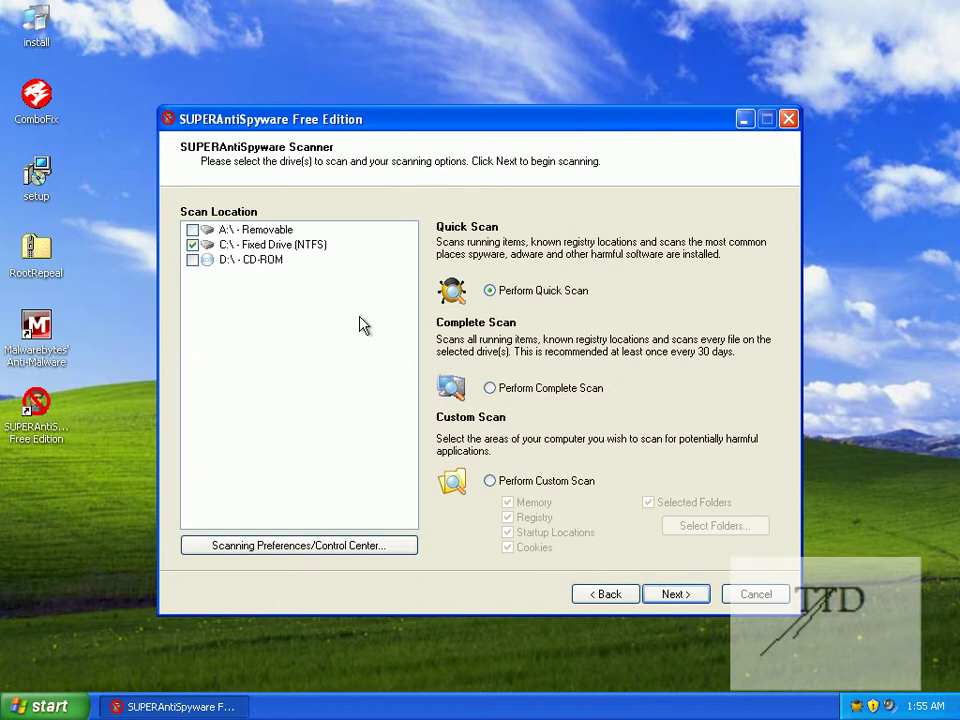
{"action": "left_click", "coordinate": [236, 250]}
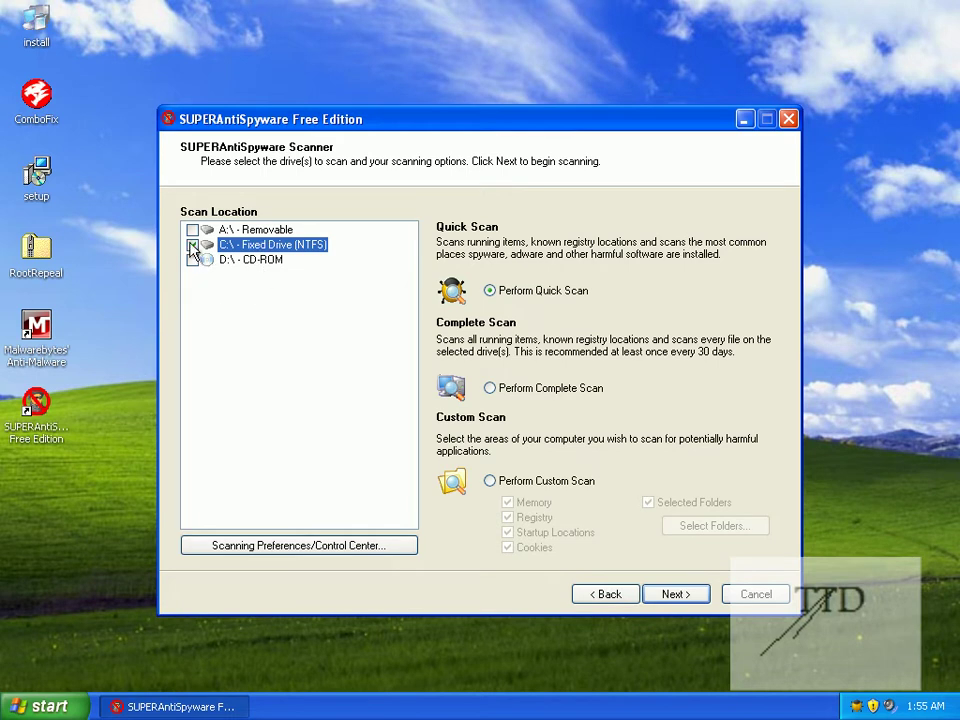
{"action": "left_click", "coordinate": [491, 388]}
{"action": "left_click", "coordinate": [675, 593]}
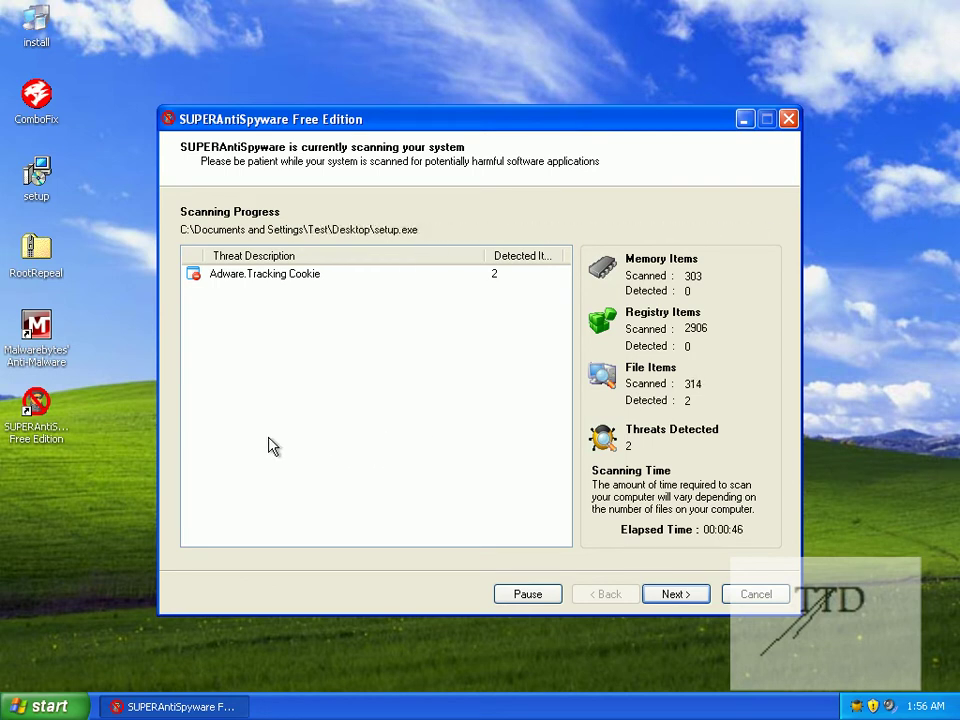
End the running scan early and quarantine the detected Adware.Tracking Cookie items, closing the scanner when done.
{"action": "left_click", "coordinate": [675, 593]}
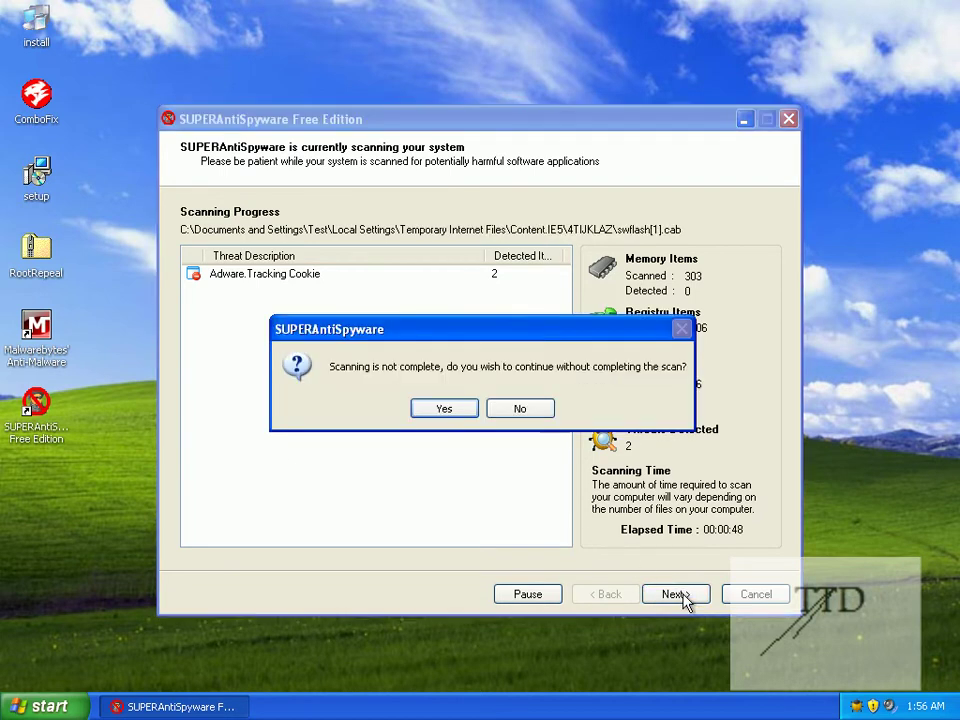
{"action": "left_click", "coordinate": [428, 408]}
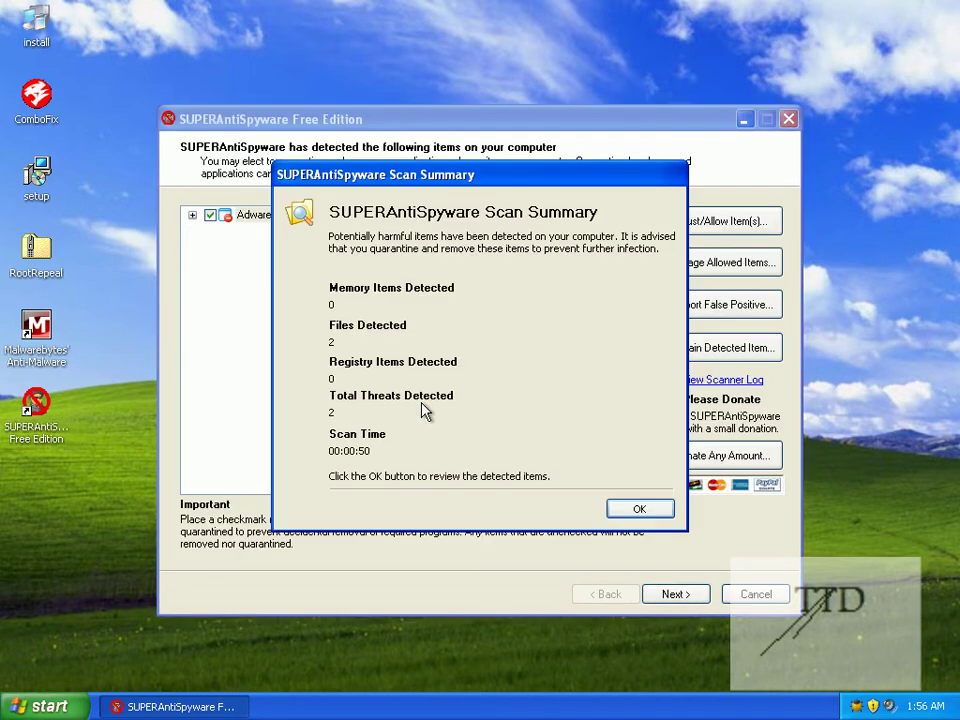
{"action": "left_click", "coordinate": [636, 508]}
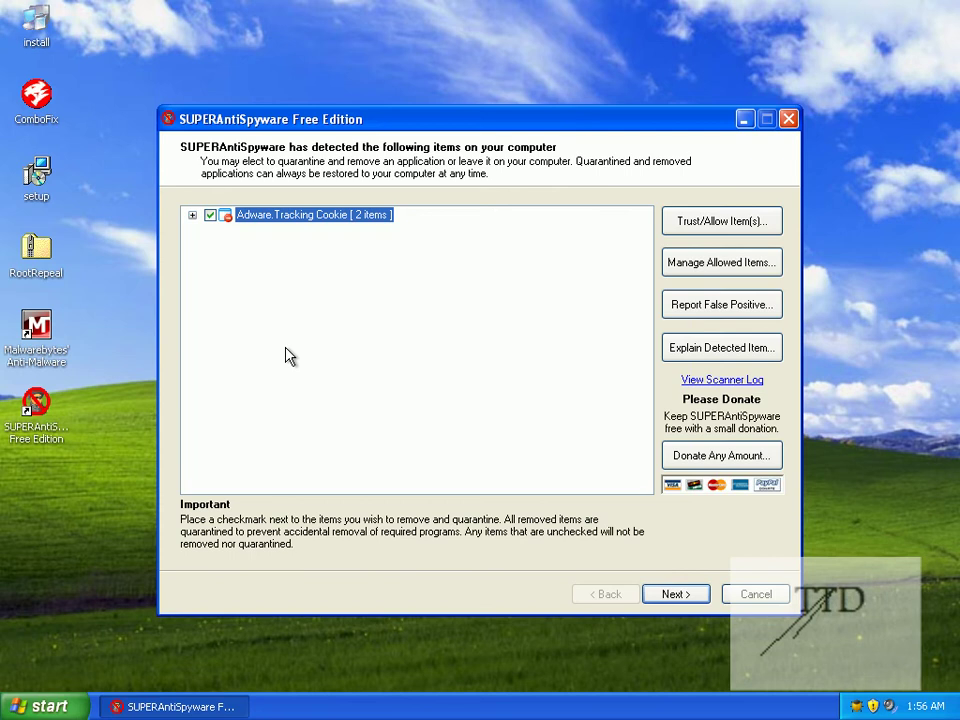
{"action": "left_click", "coordinate": [676, 595]}
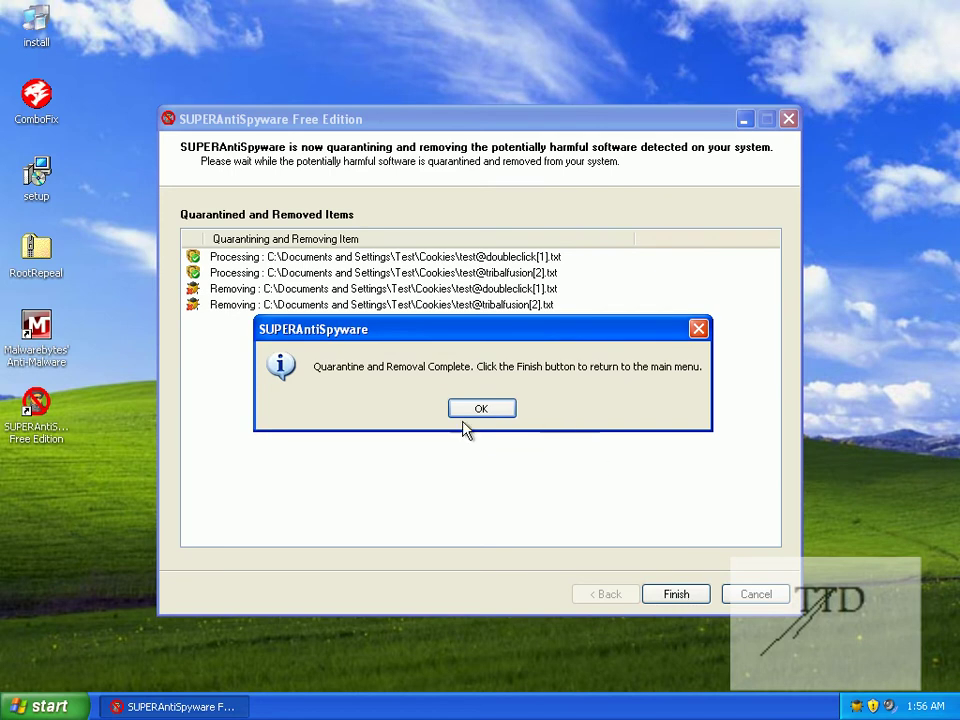
{"action": "left_click", "coordinate": [472, 410]}
{"action": "left_click", "coordinate": [679, 592]}
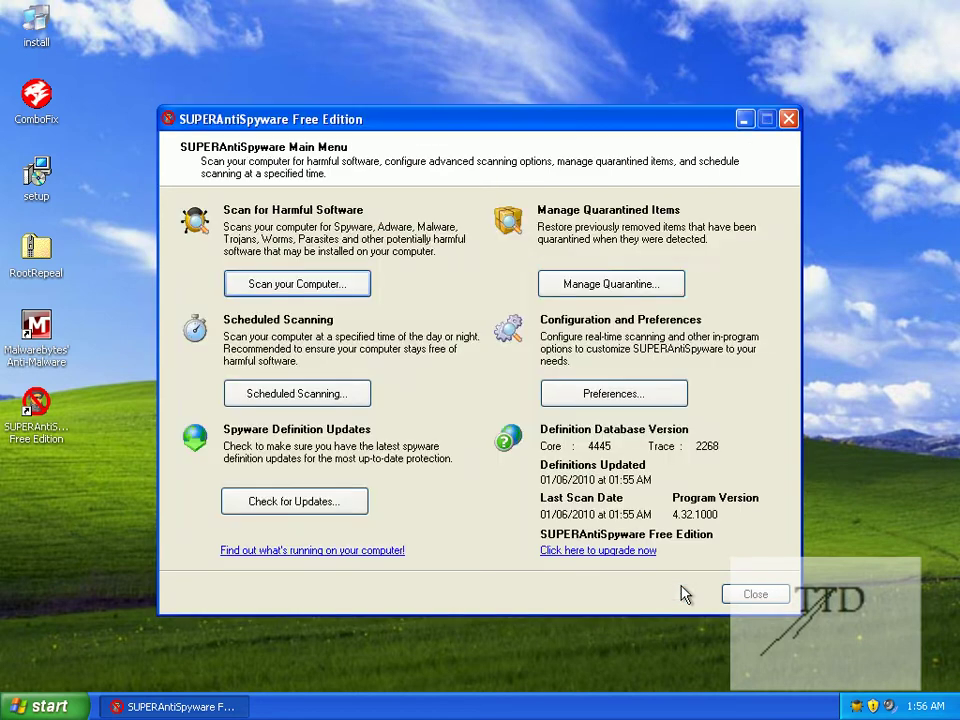
{"action": "left_click", "coordinate": [756, 595]}
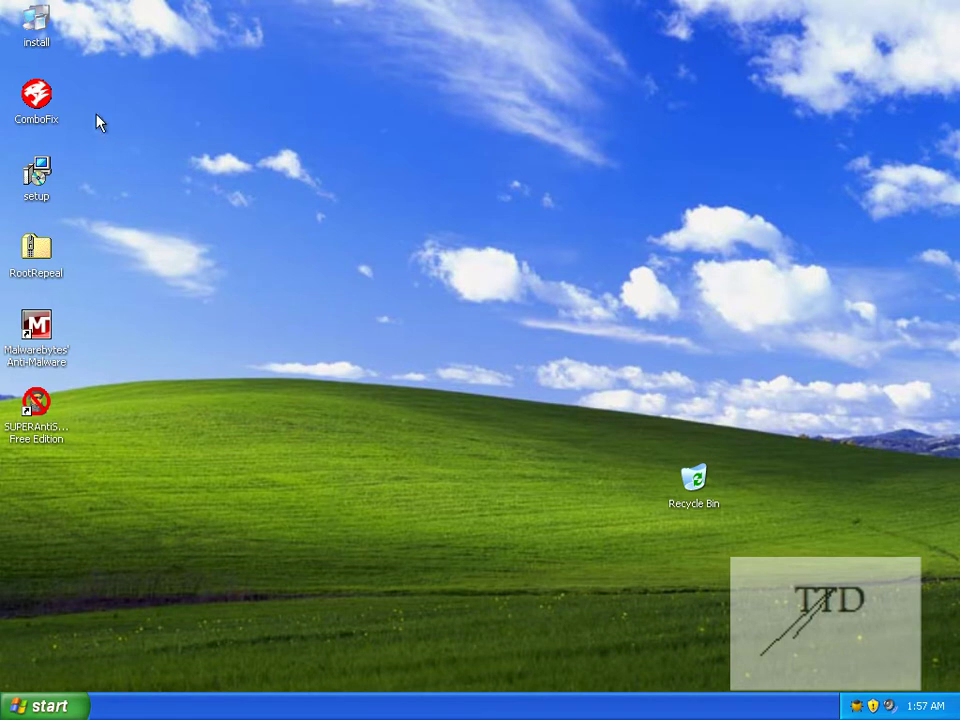
Run ComboFix from the desktop, accepting its disclaimer and continuing despite the active Antivirus PC 2009 scanner.
{"action": "left_click", "coordinate": [37, 106]}
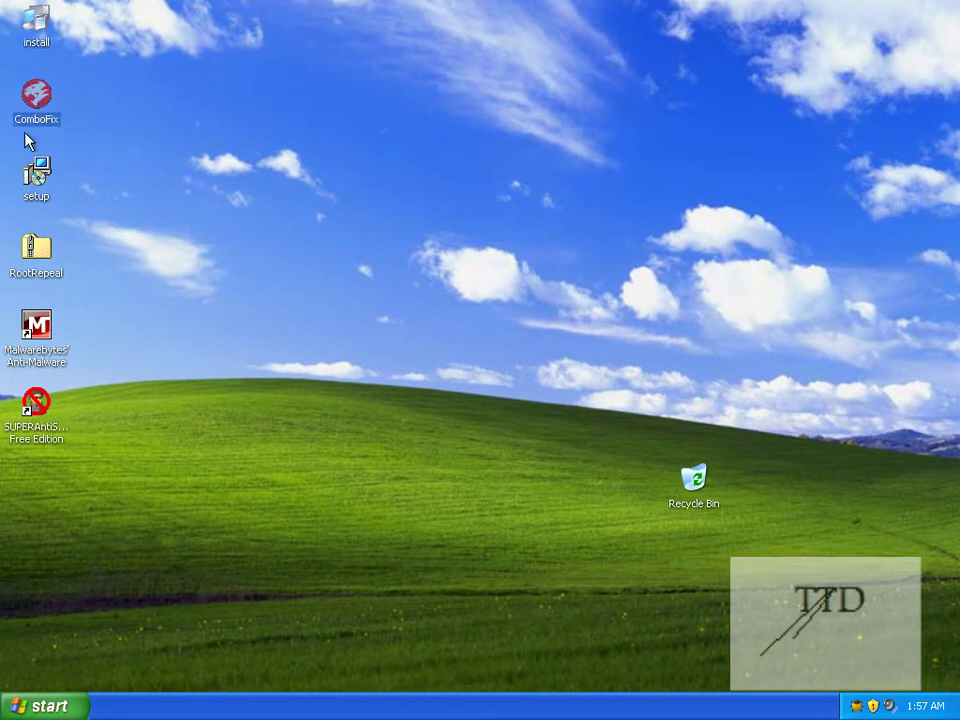
{"action": "left_click", "coordinate": [227, 183]}
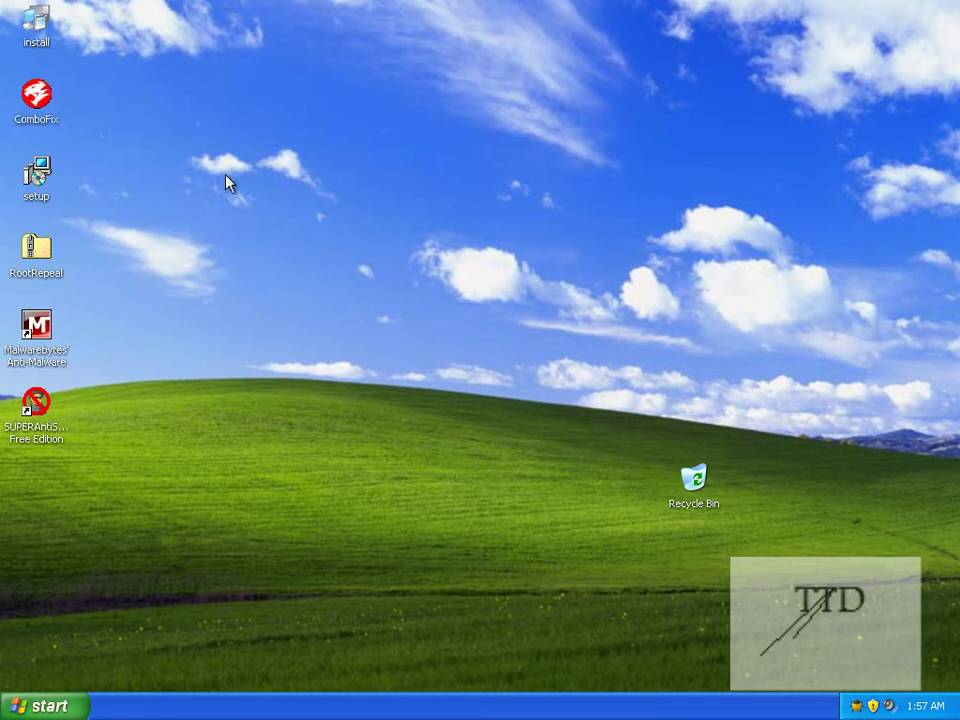
{"action": "double_click", "coordinate": [45, 95]}
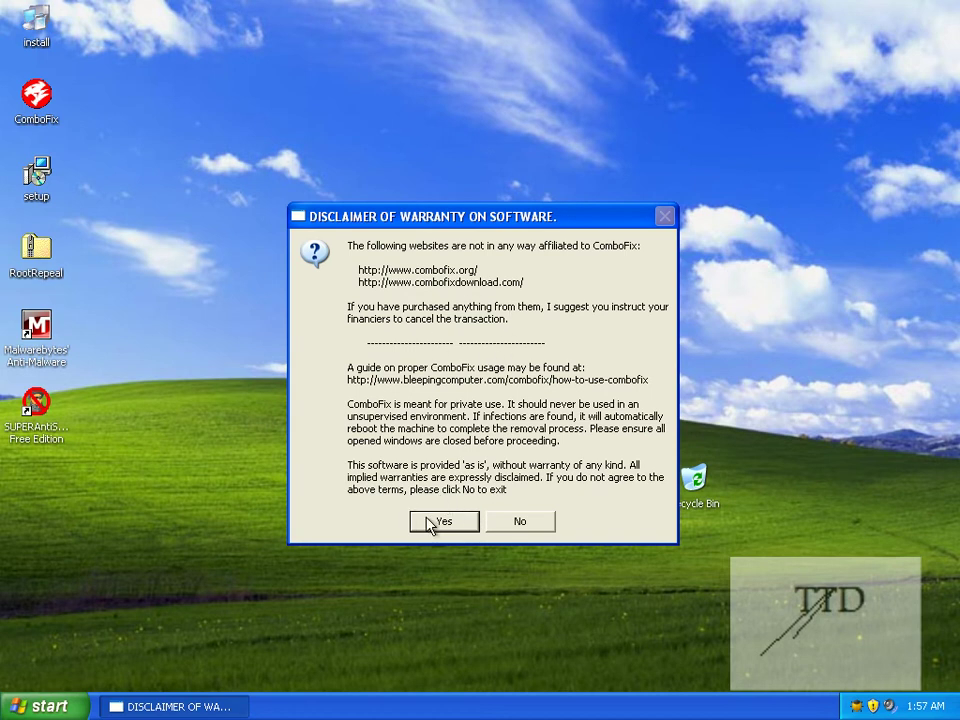
{"action": "left_click", "coordinate": [436, 522]}
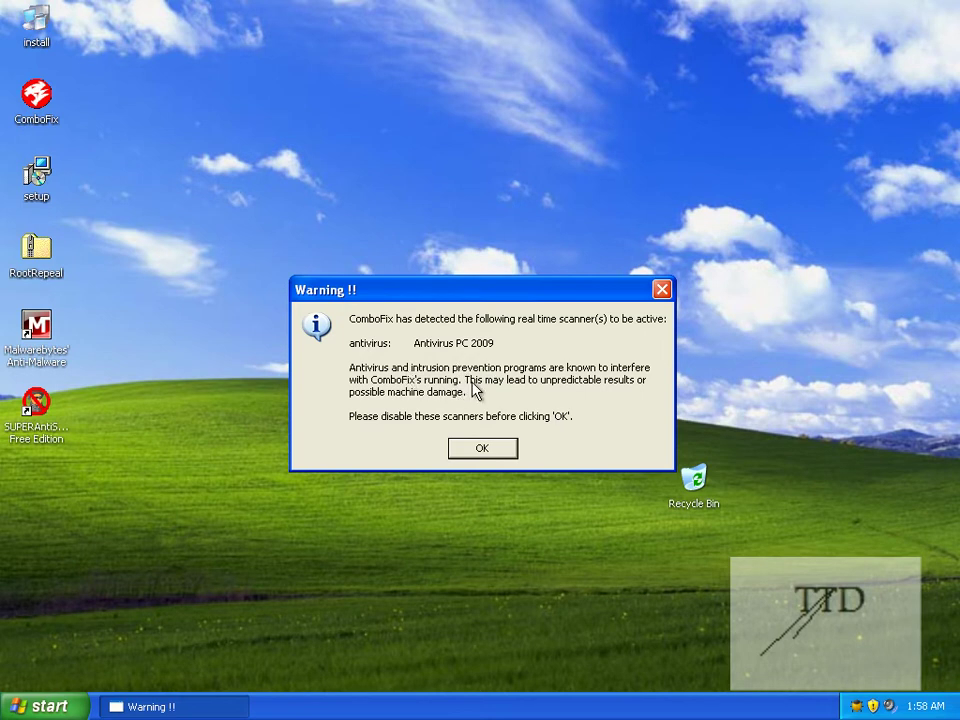
{"action": "left_click", "coordinate": [482, 451]}
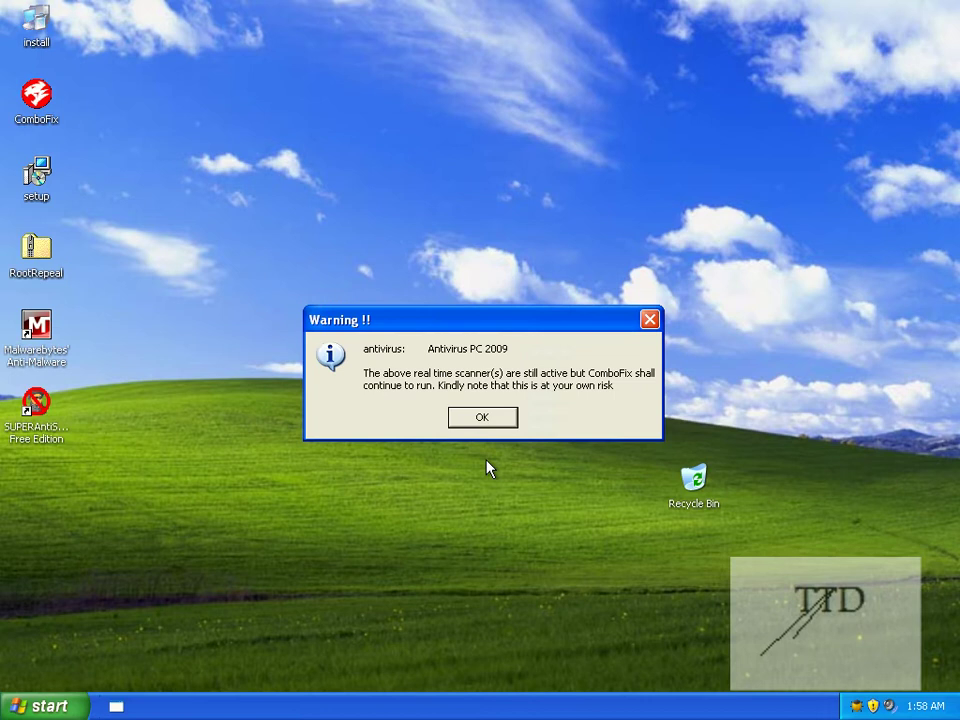
{"action": "left_click", "coordinate": [487, 424]}
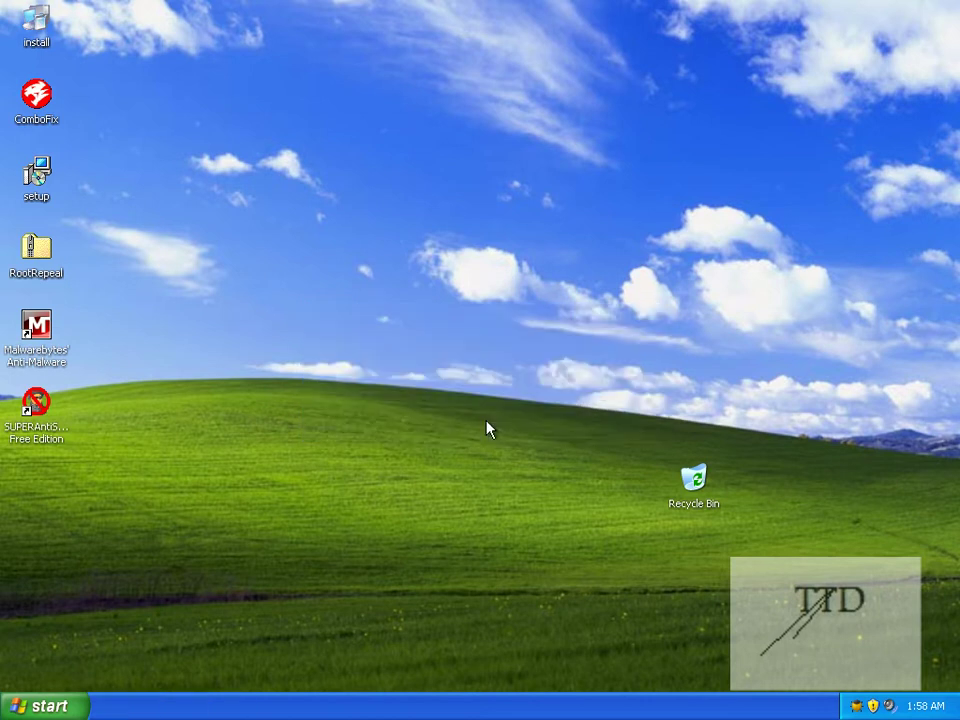
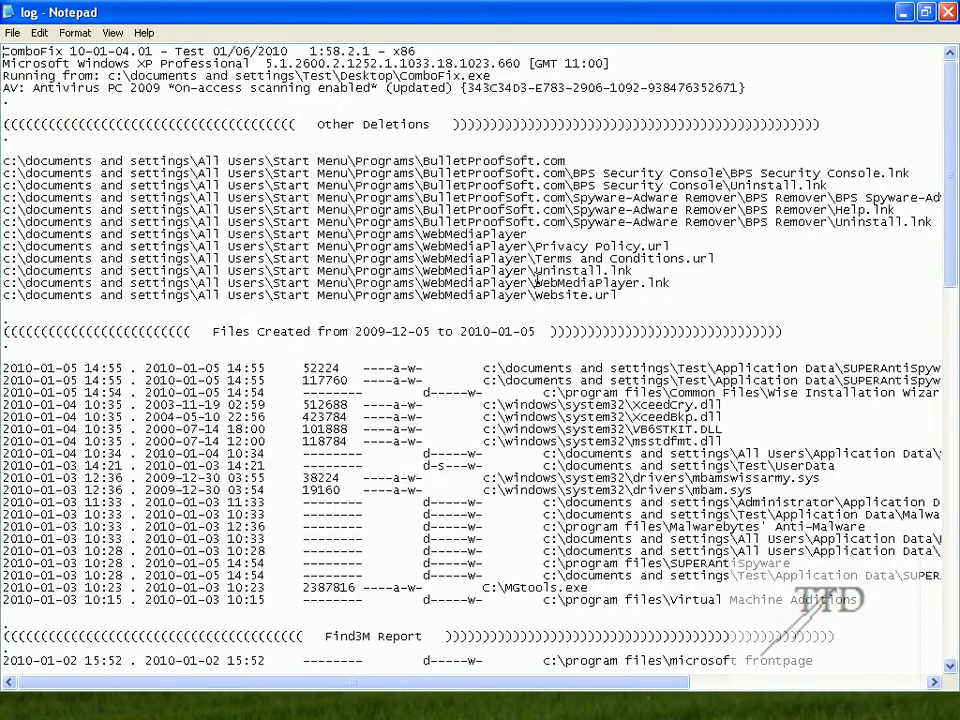
Examine the deleted files, recently created files and registry loading points in the ComboFix log, and close it.
{"action": "left_click", "coordinate": [378, 270]}
{"action": "scroll", "coordinate": [378, 270], "scroll_direction": "down", "scroll_amount": 6}
{"action": "scroll", "coordinate": [378, 270], "scroll_direction": "down", "scroll_amount": 20}
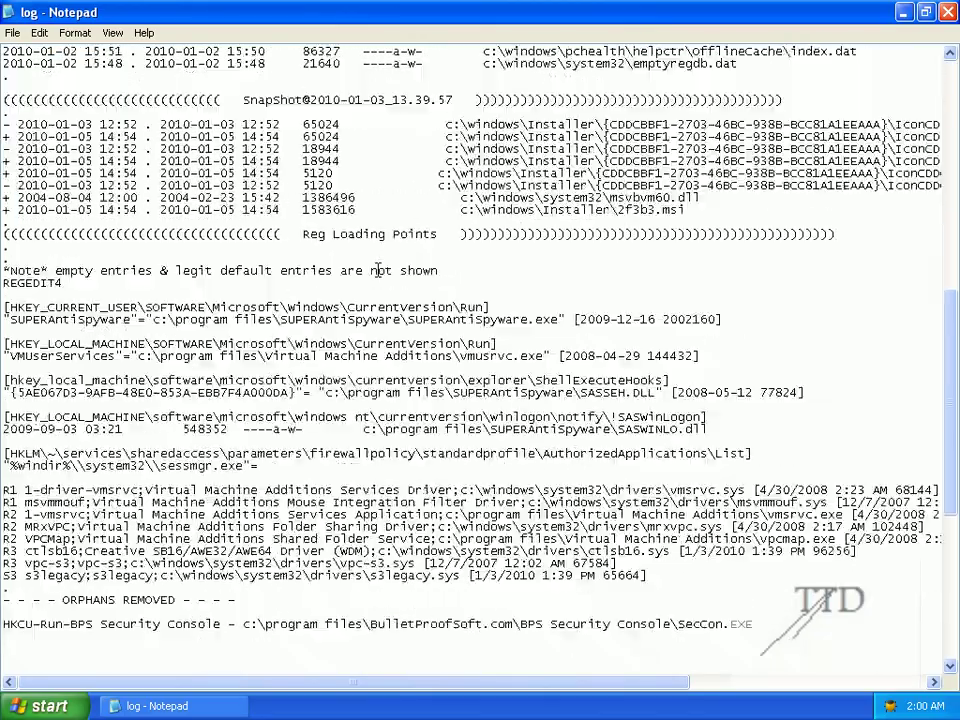
{"action": "scroll", "coordinate": [378, 270], "scroll_direction": "up", "scroll_amount": 20}
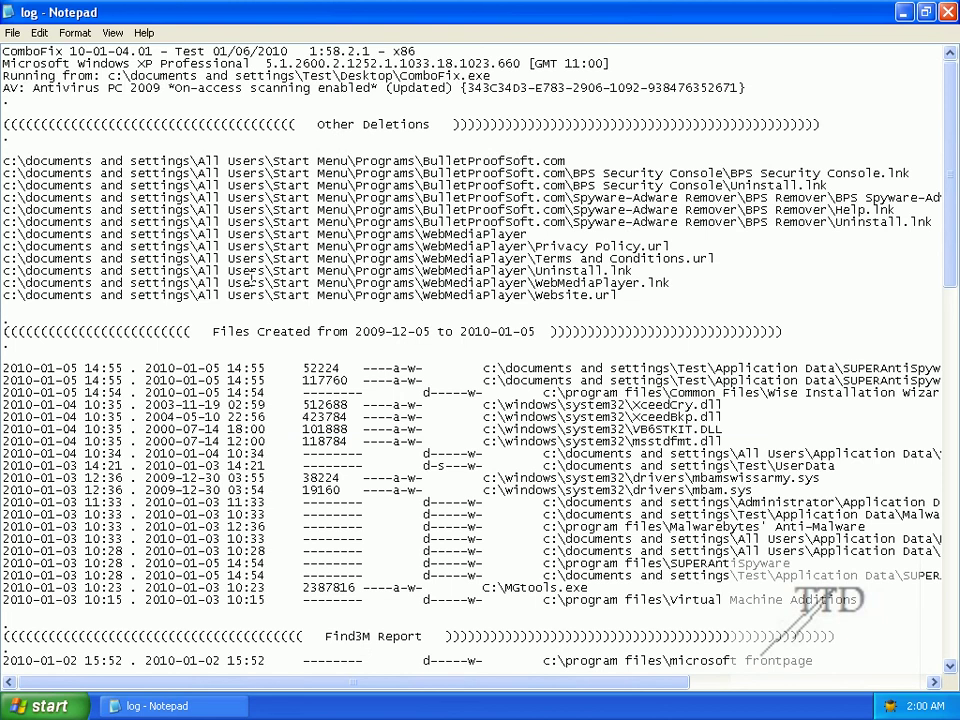
{"action": "left_click_drag", "start_coordinate": [66, 74], "coordinate": [418, 636]}
{"action": "left_click", "coordinate": [340, 397]}
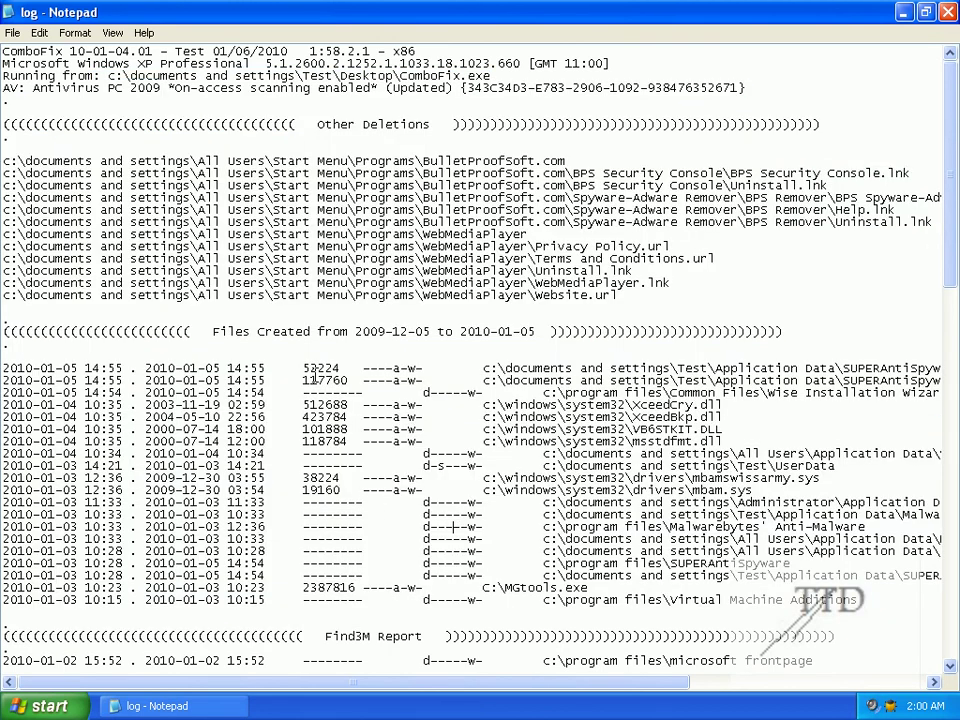
{"action": "left_click", "coordinate": [451, 367]}
{"action": "left_click", "coordinate": [948, 13]}
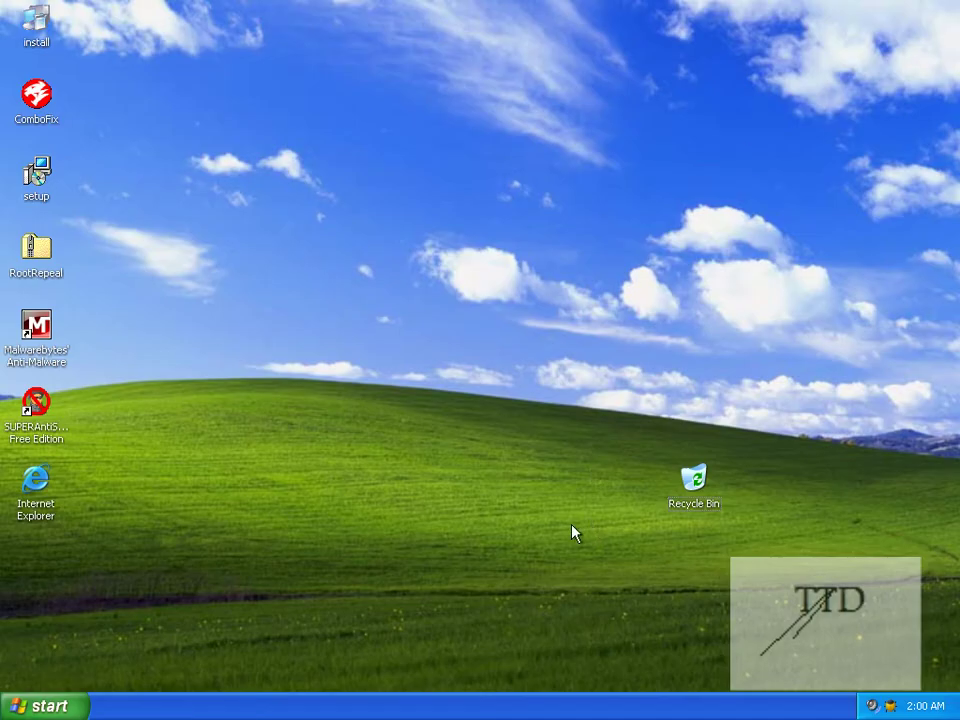